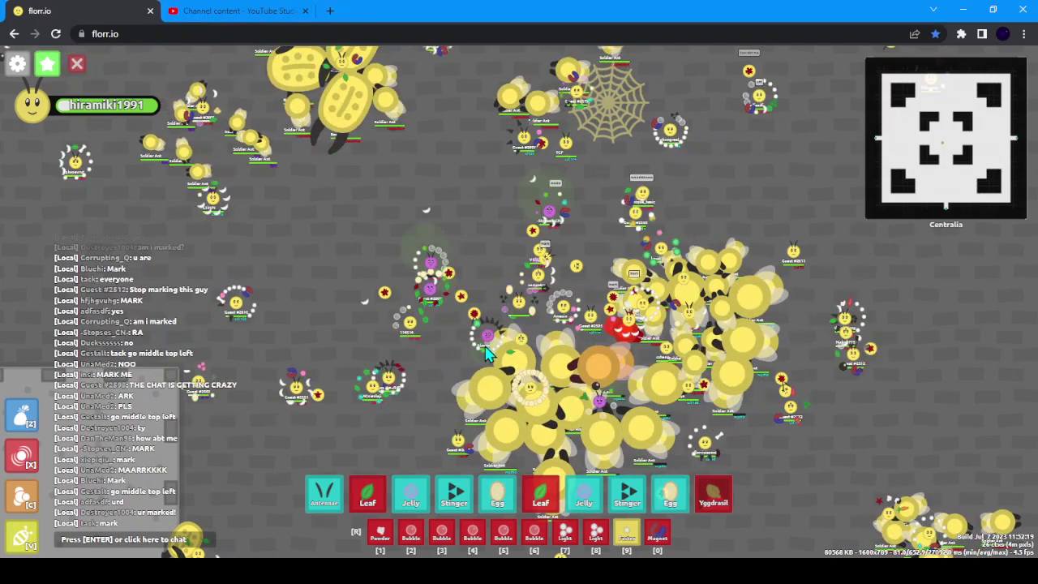
pyautogui.click(305, 10)
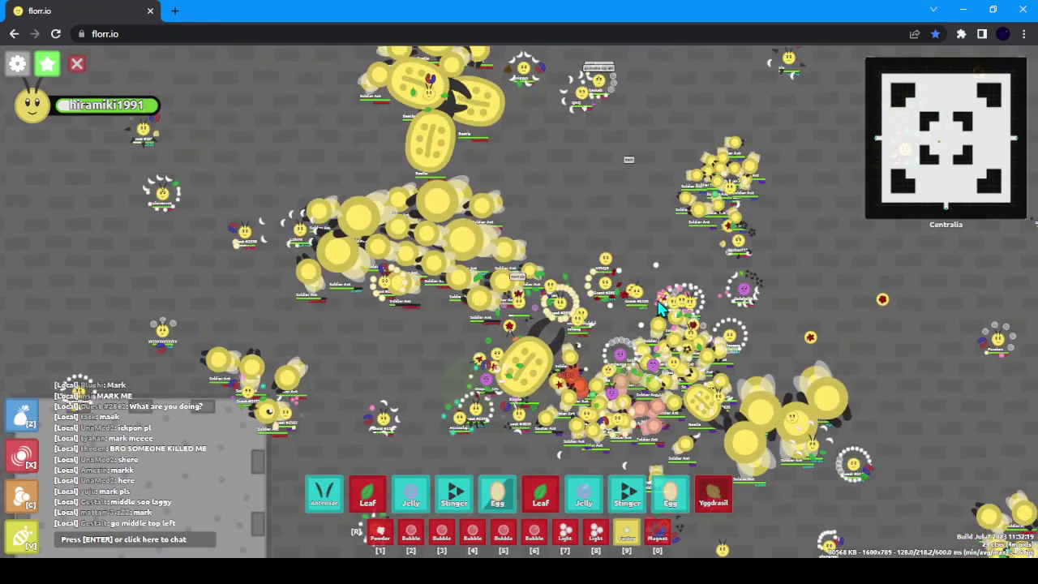
# Send the message 'ye' in the Centralia local chat
pyautogui.press('Return')
pyautogui.write('ye')
pyautogui.press('Return')
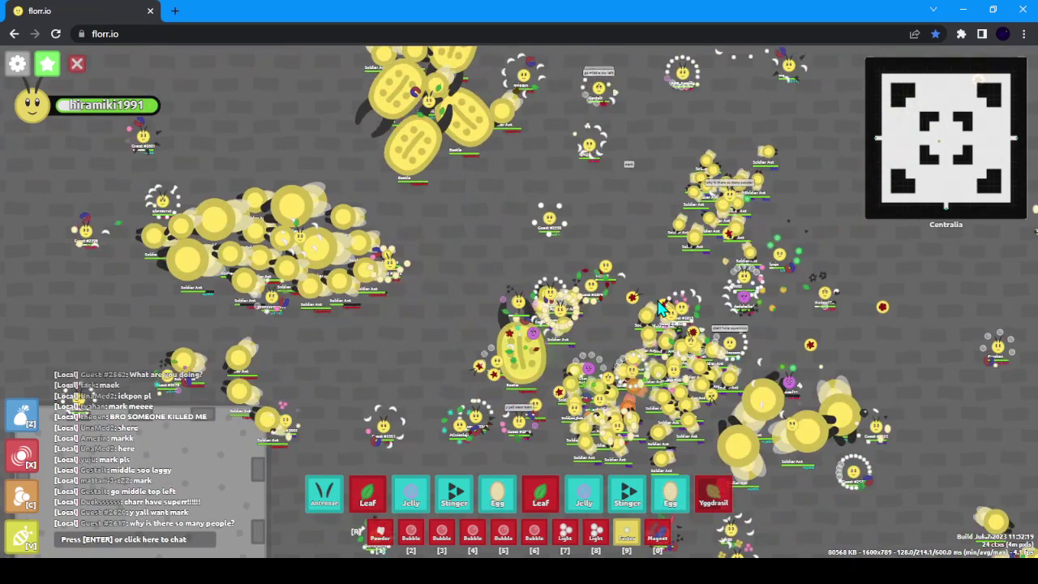